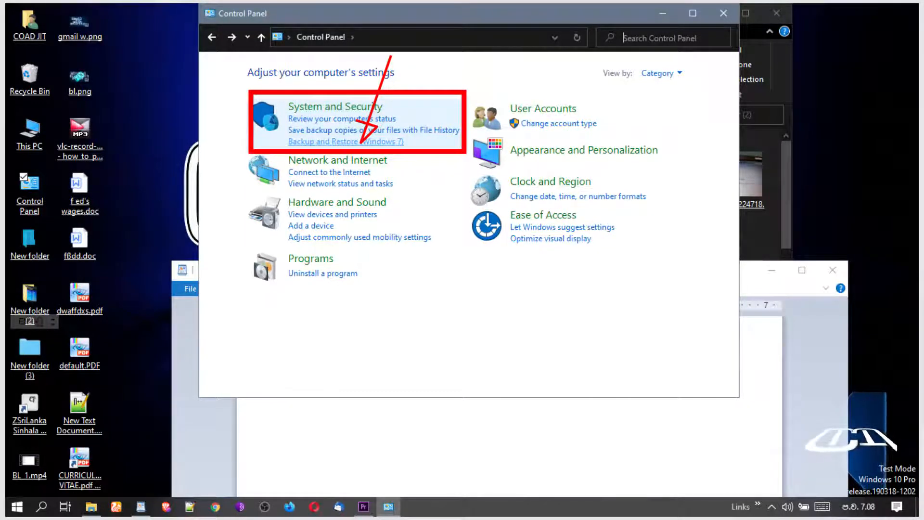
Step: Open Backup and Restore (Windows 7) and choose to take no action for the blank DVD in drive F:
click(360, 142)
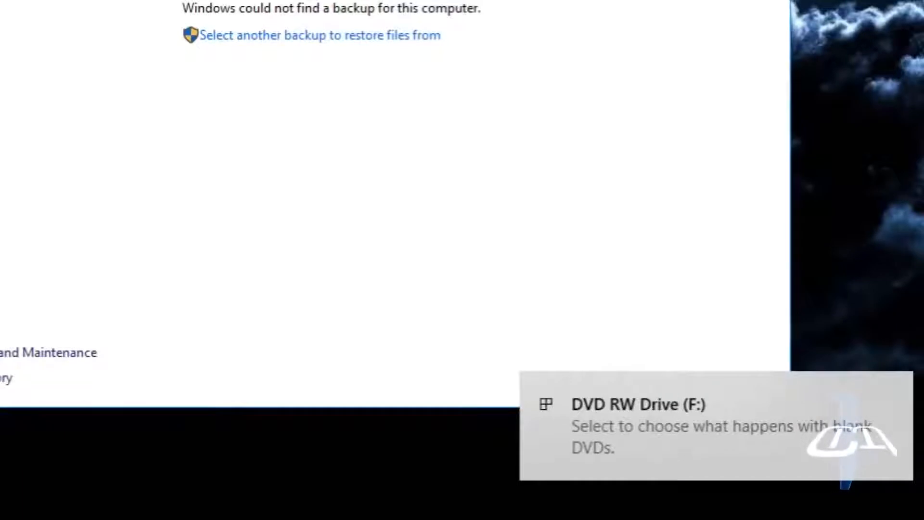
click(592, 435)
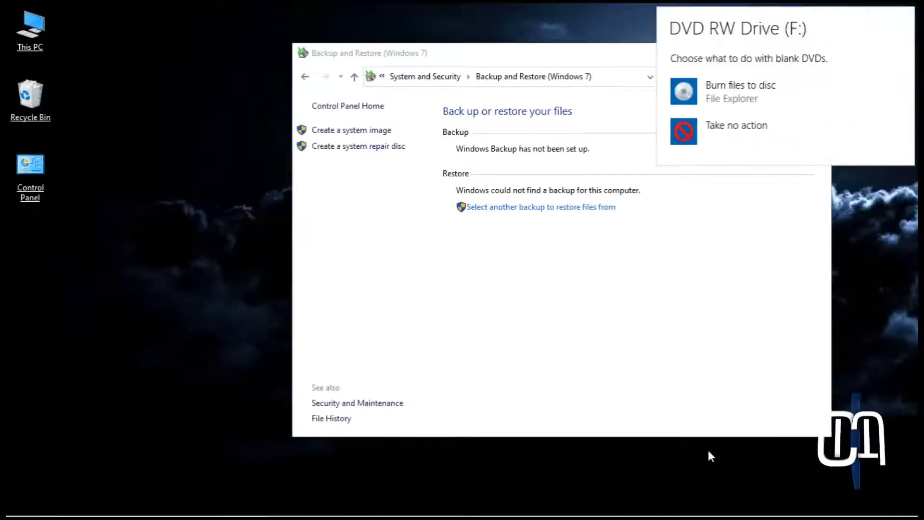
click(724, 125)
Step: Open Create a system repair disc and select DVD RW Drive (F:) as the target drive
click(379, 150)
click(417, 270)
click(418, 279)
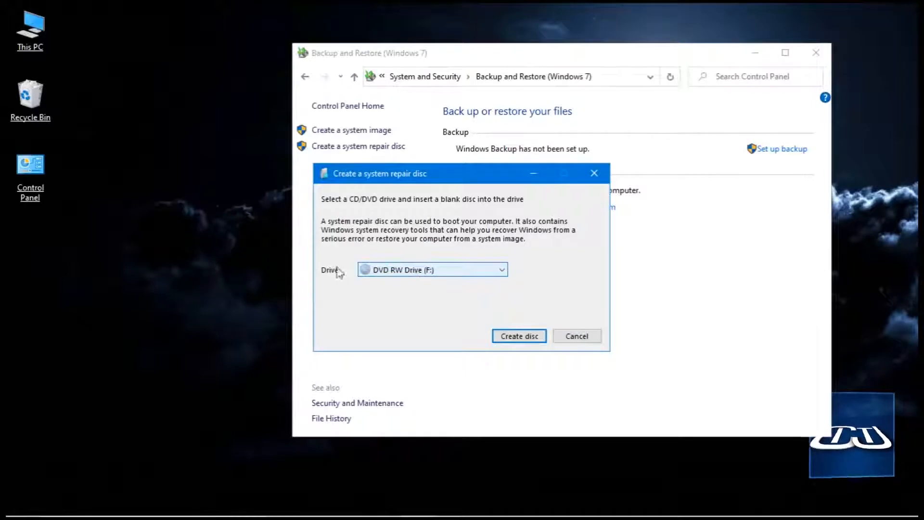
Step: Open DVD RW Drive (F:) from This PC, set the blank disc for use with a CD/DVD player, and close the window
click(36, 23)
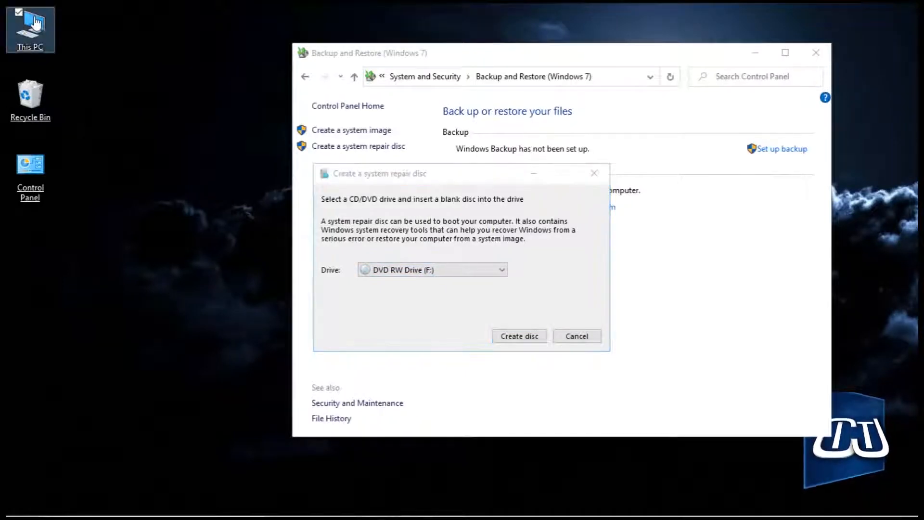
double_click(37, 23)
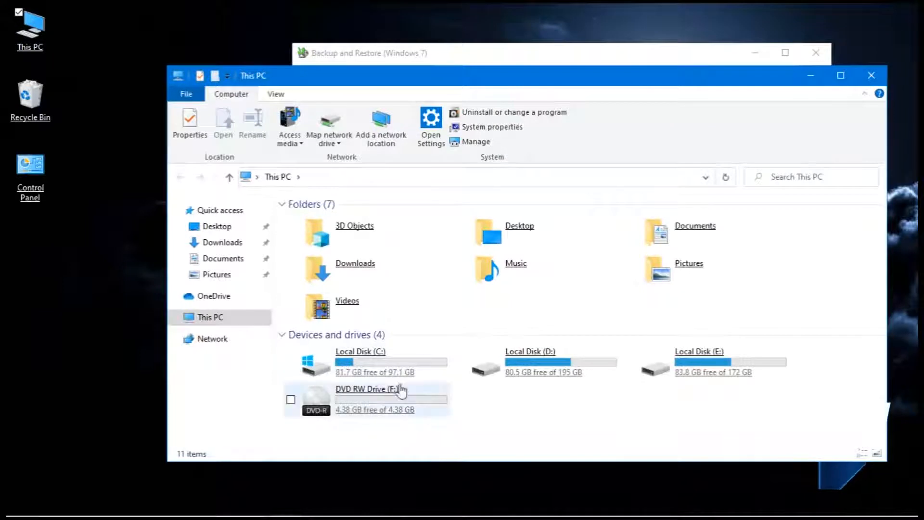
click(392, 413)
double_click(392, 414)
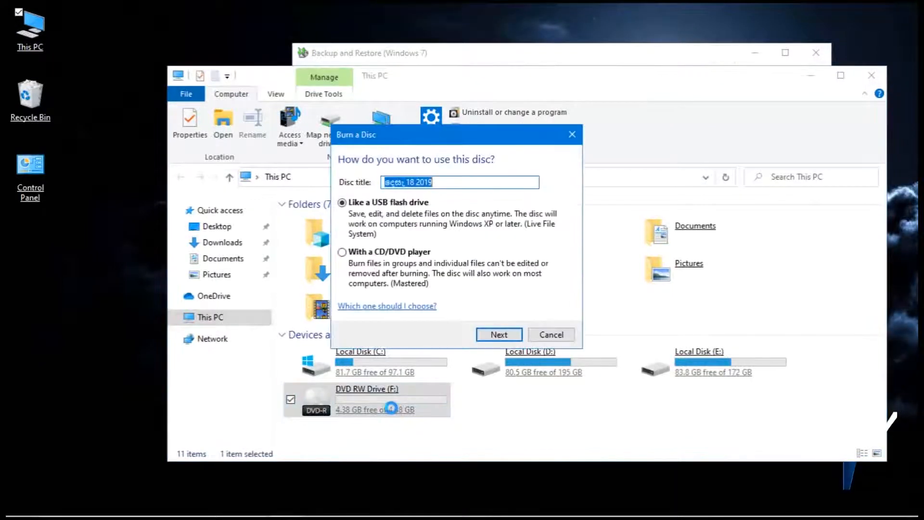
click(407, 252)
click(496, 335)
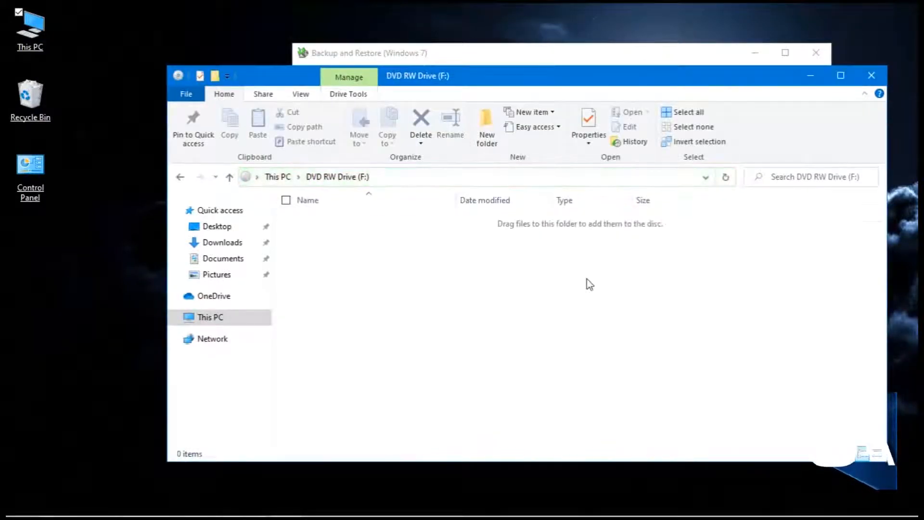
click(872, 76)
Step: Select DVD RW Drive (F:) in the repair disc dialog and start creating the disc
click(502, 271)
click(500, 283)
click(515, 337)
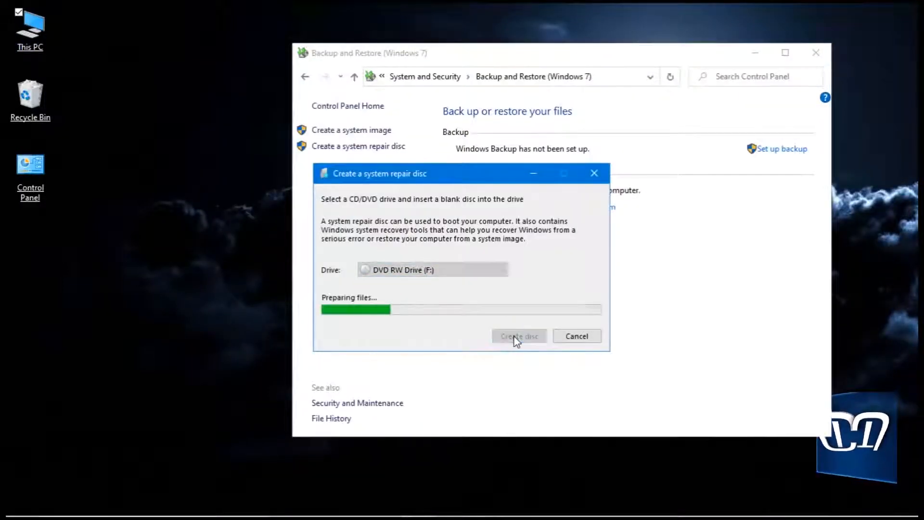
click(852, 316)
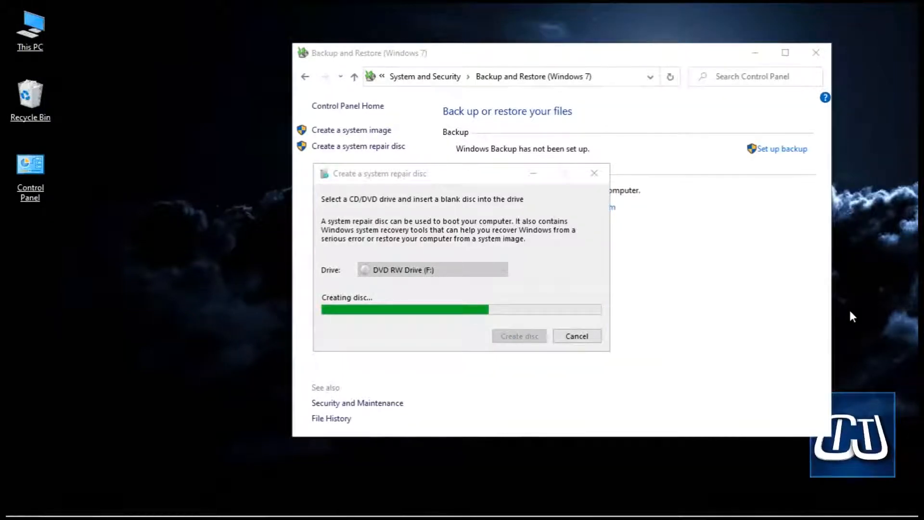
Step: View the contents of the Recycle Bin and close its window
click(29, 99)
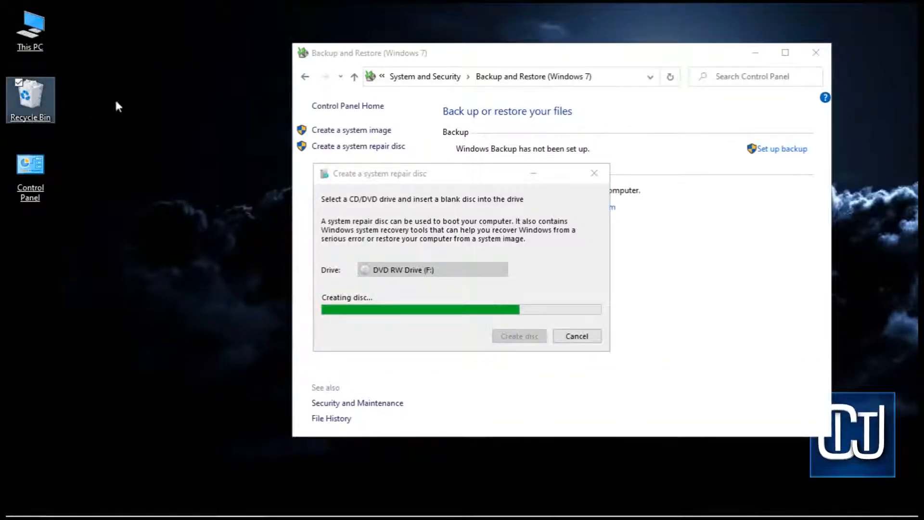
key(Return)
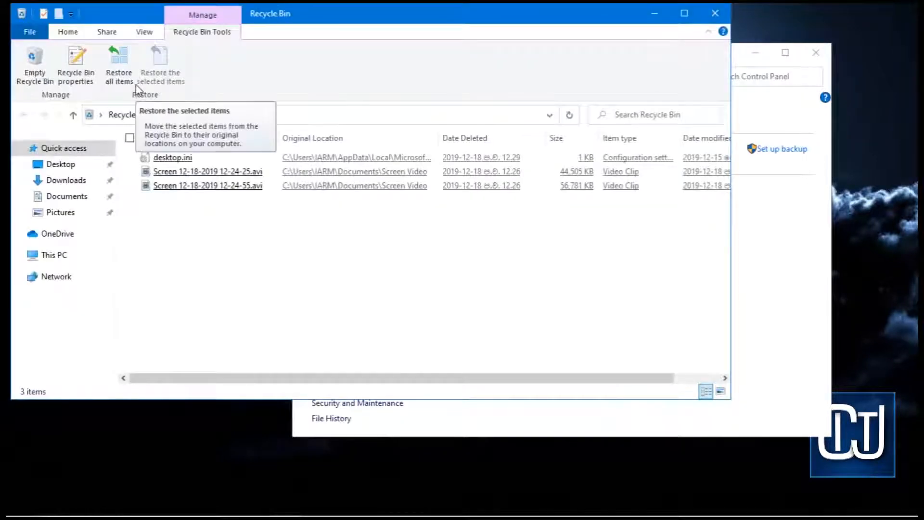
click(716, 15)
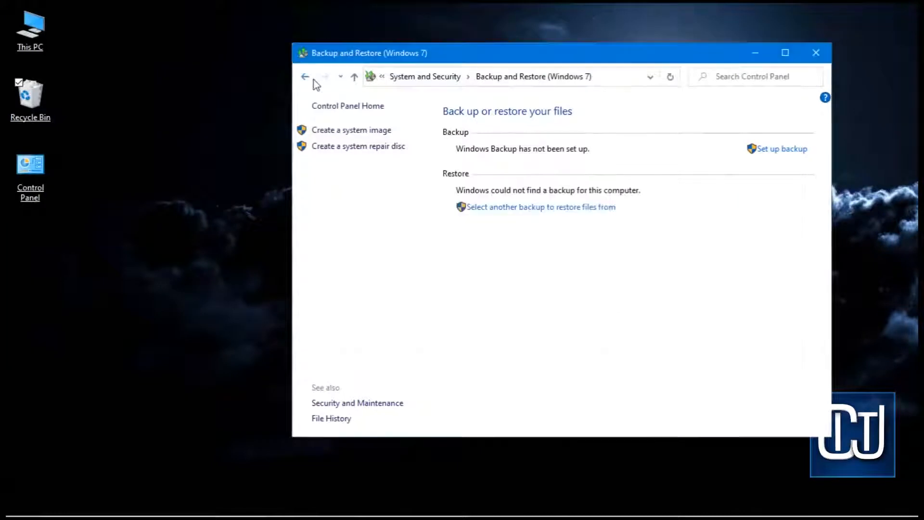
Step: Bring the Create a system repair disc window back to the front to check its progress
right_click(313, 79)
click(368, 294)
mouse_move(413, 518)
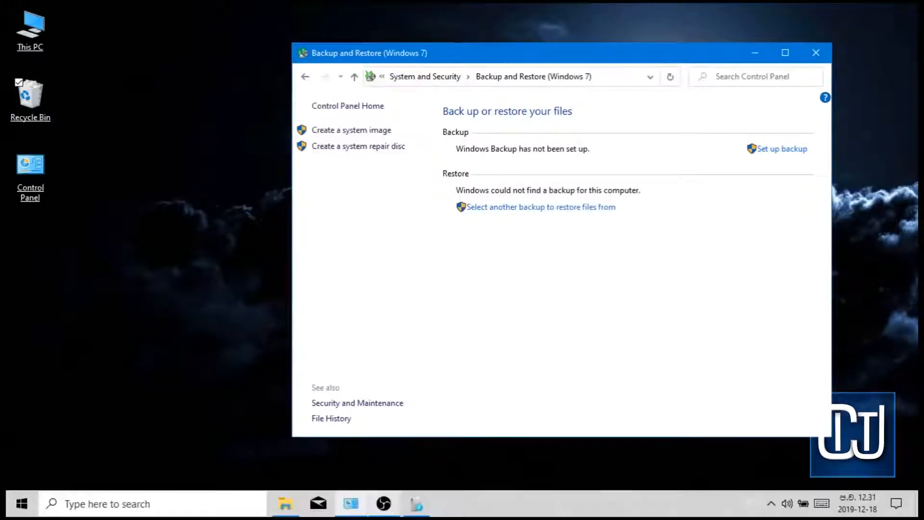
click(420, 508)
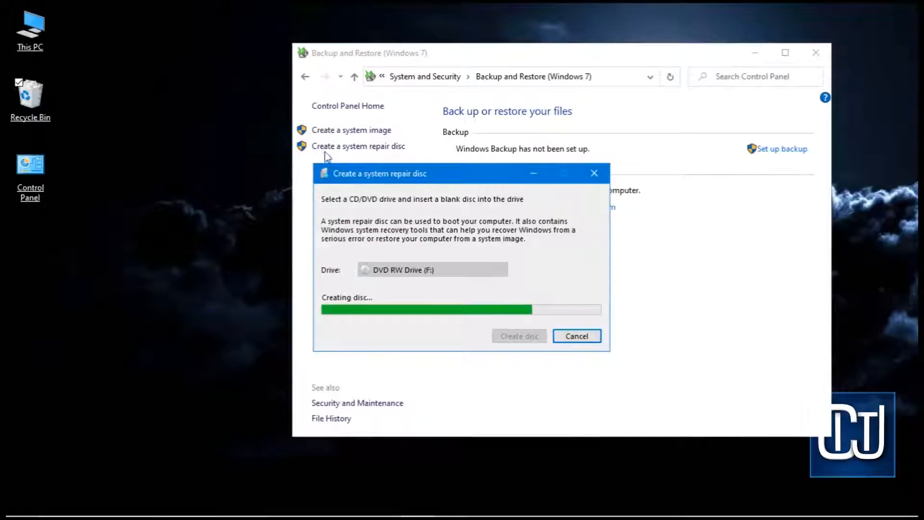
Step: Check the drives in This PC during disc creation, refreshing the desktop between checks
click(46, 30)
double_click(45, 29)
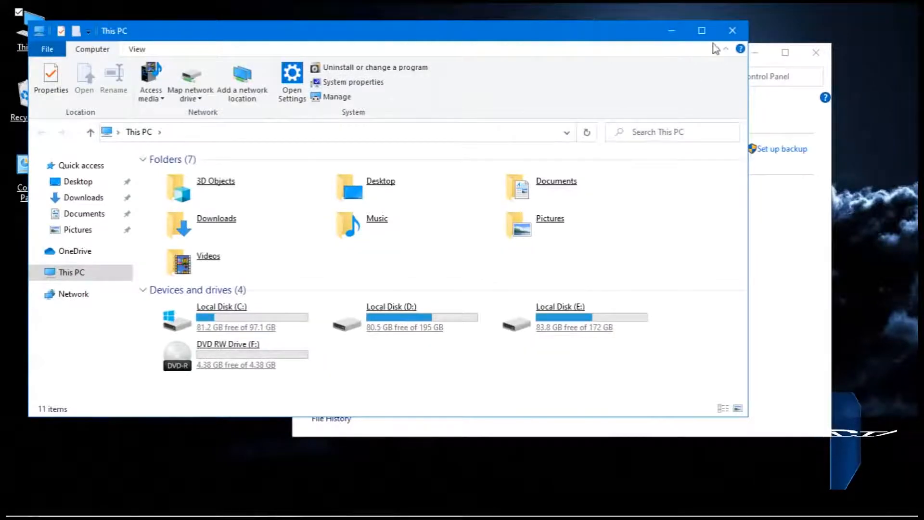
click(733, 30)
right_click(850, 98)
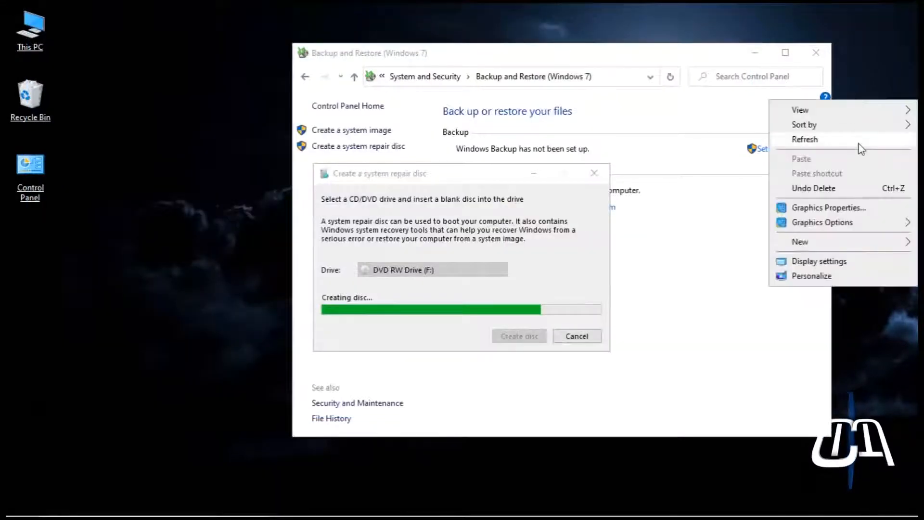
click(858, 144)
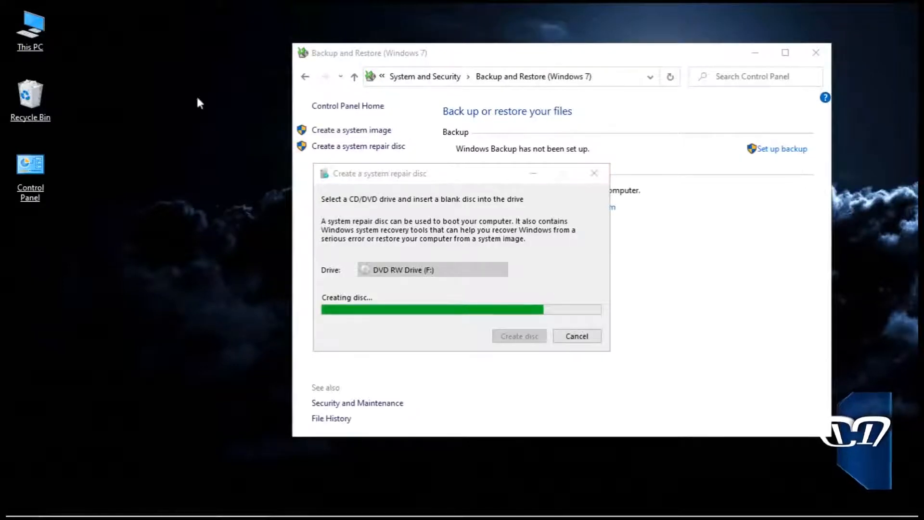
click(53, 42)
double_click(53, 42)
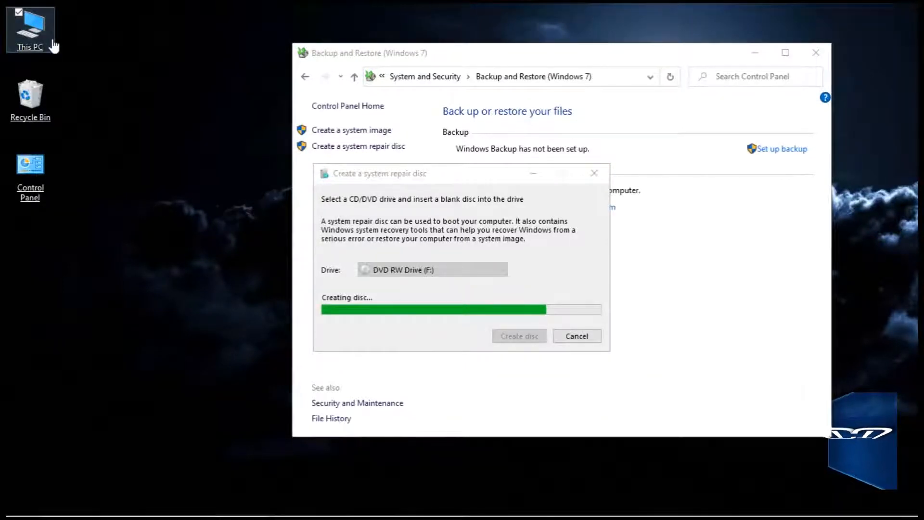
click(753, 45)
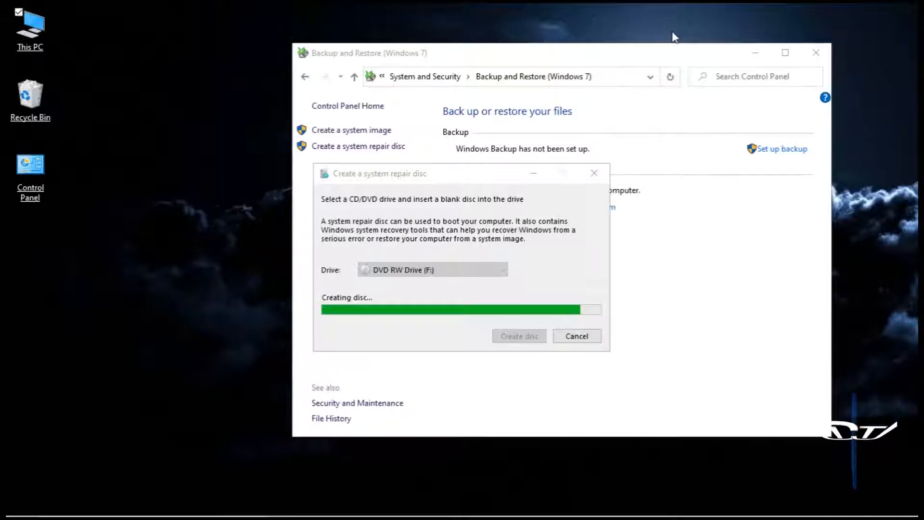
right_click(844, 97)
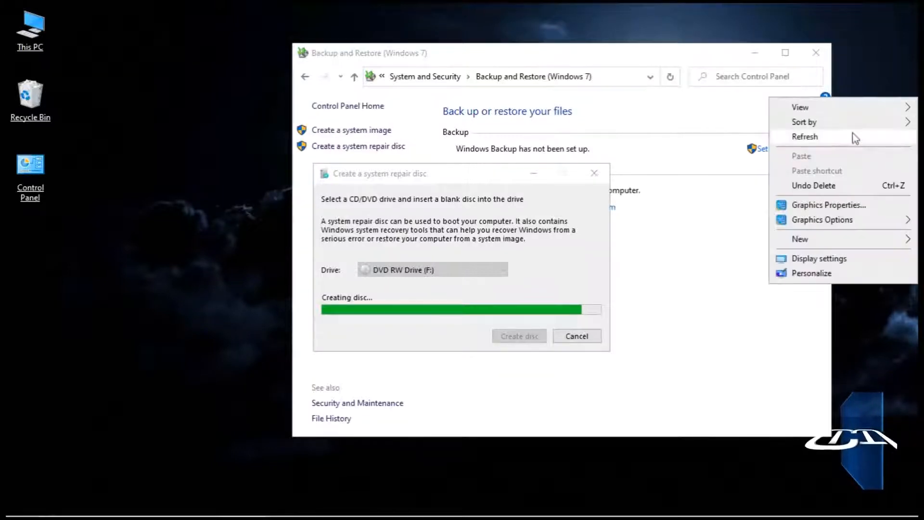
right_click(853, 134)
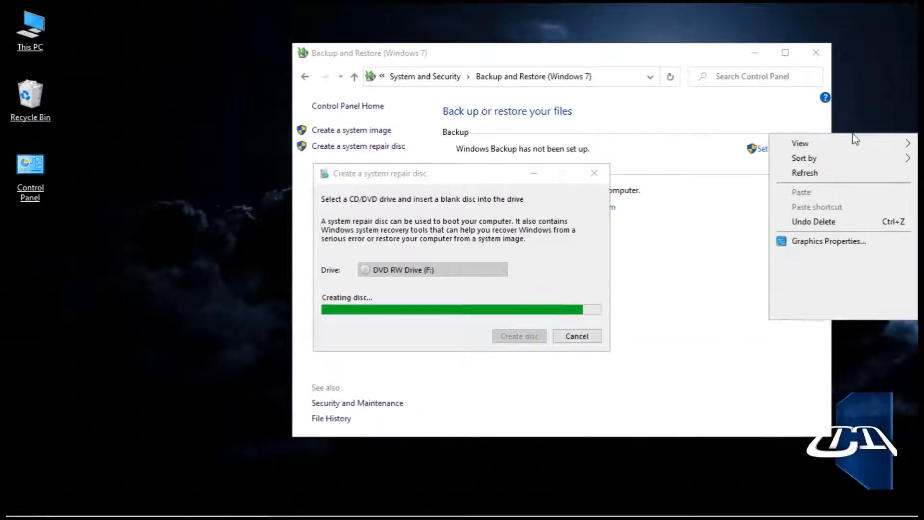
right_click(852, 174)
click(855, 216)
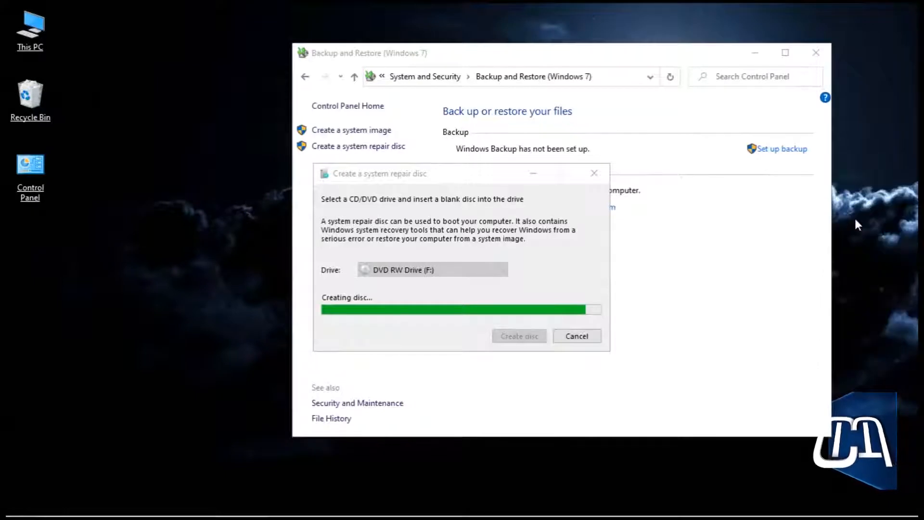
right_click(855, 218)
click(859, 259)
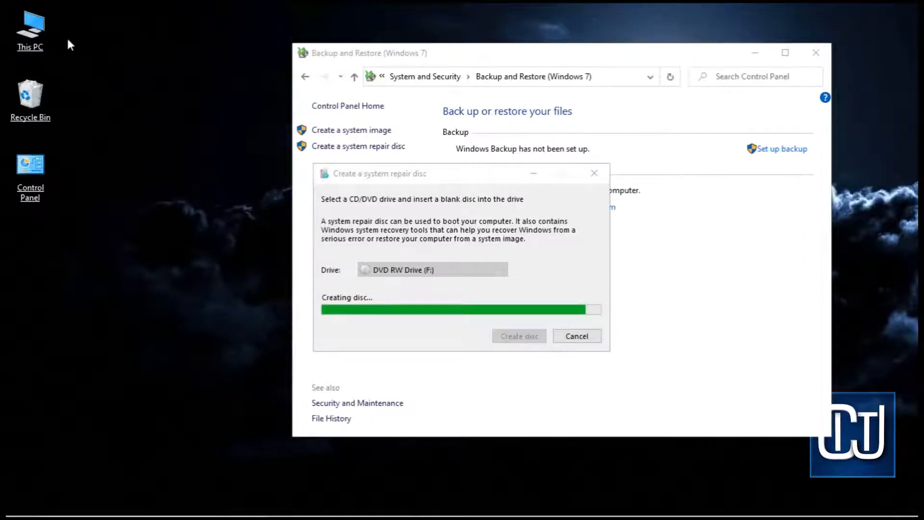
right_click(845, 137)
click(845, 177)
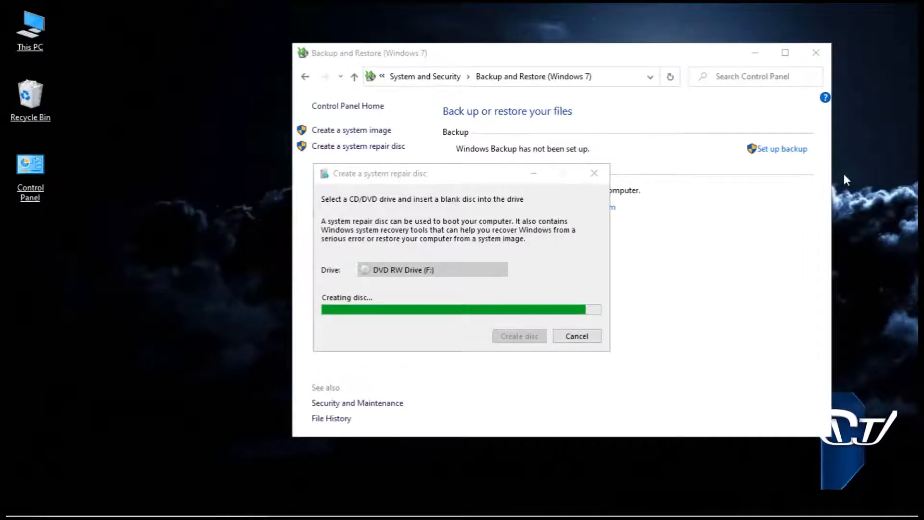
Step: Open Task Manager, widen its window to examine the power usage of running processes, and close it
mouse_move(837, 517)
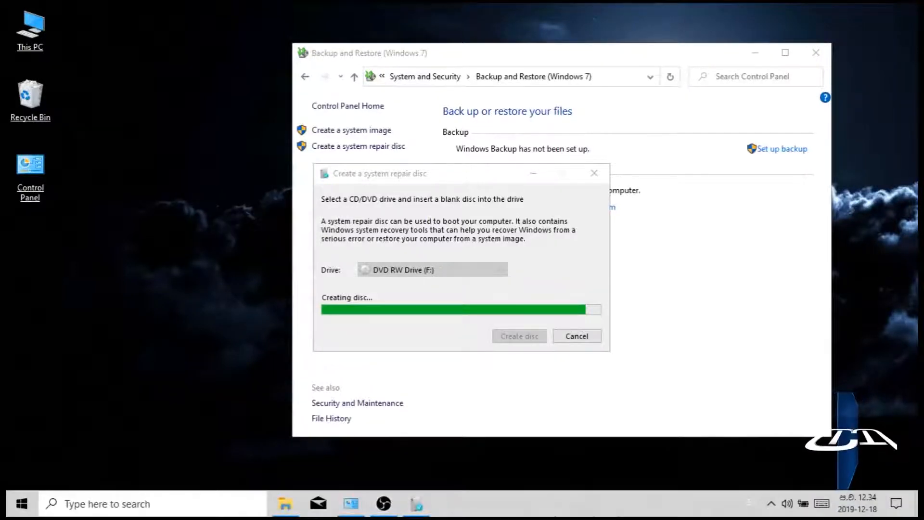
right_click(556, 505)
click(601, 453)
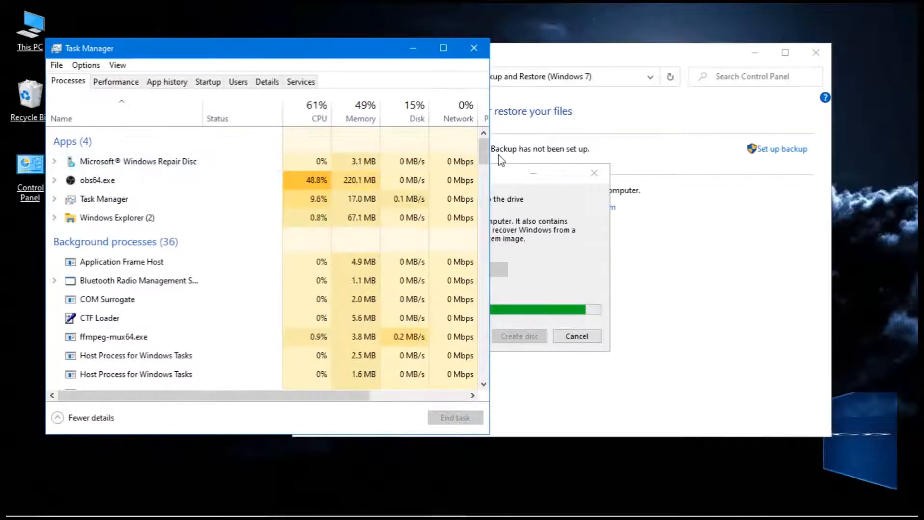
drag(488, 163, 658, 141)
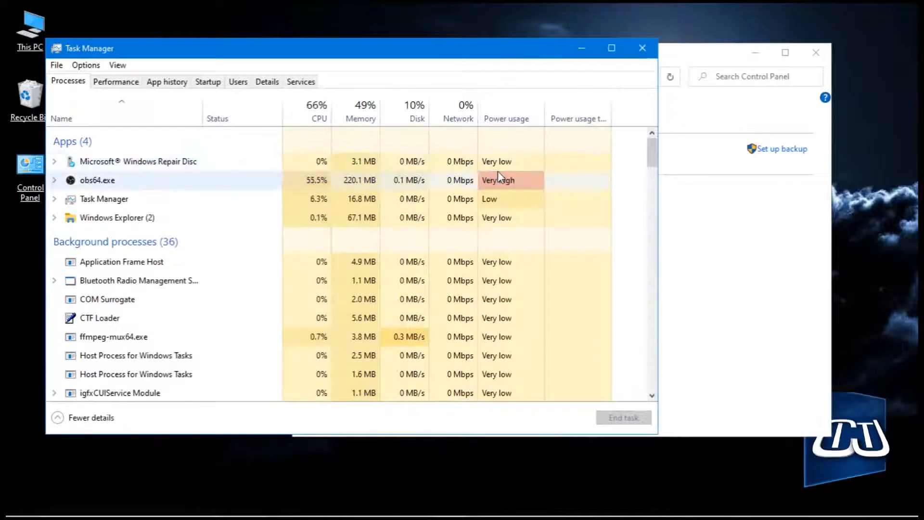
click(642, 44)
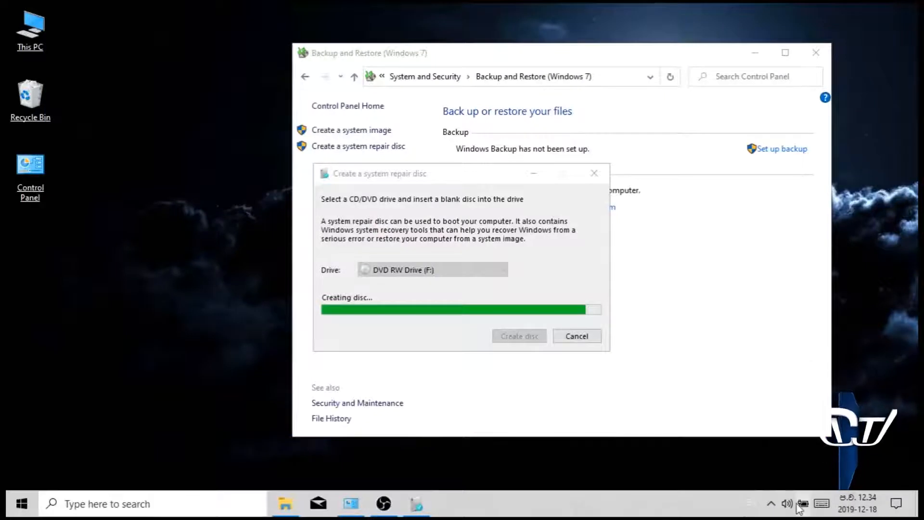
Step: Dismiss the message about using the system repair disc and close the repair disc creation dialog
click(772, 504)
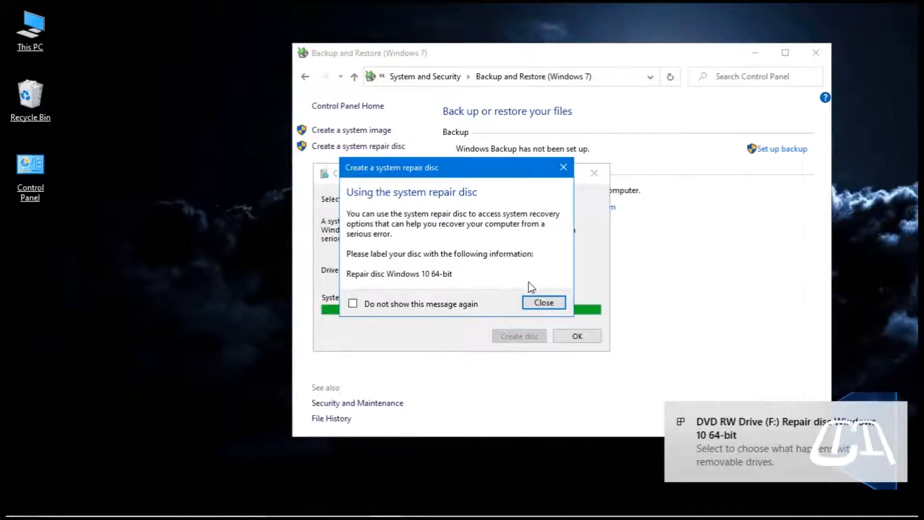
click(542, 302)
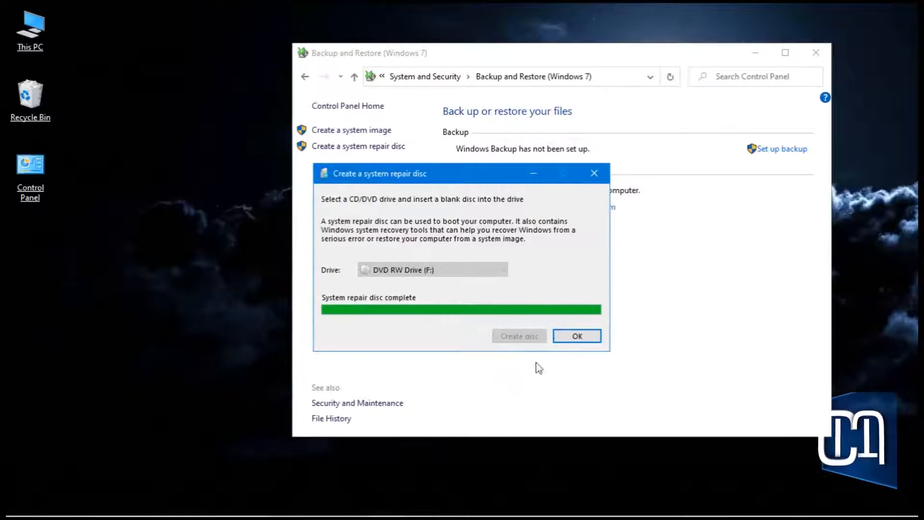
click(573, 335)
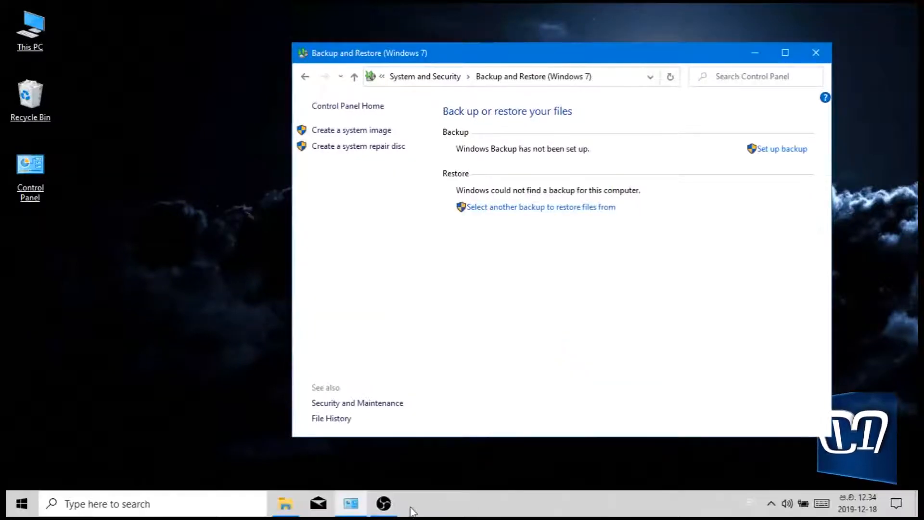